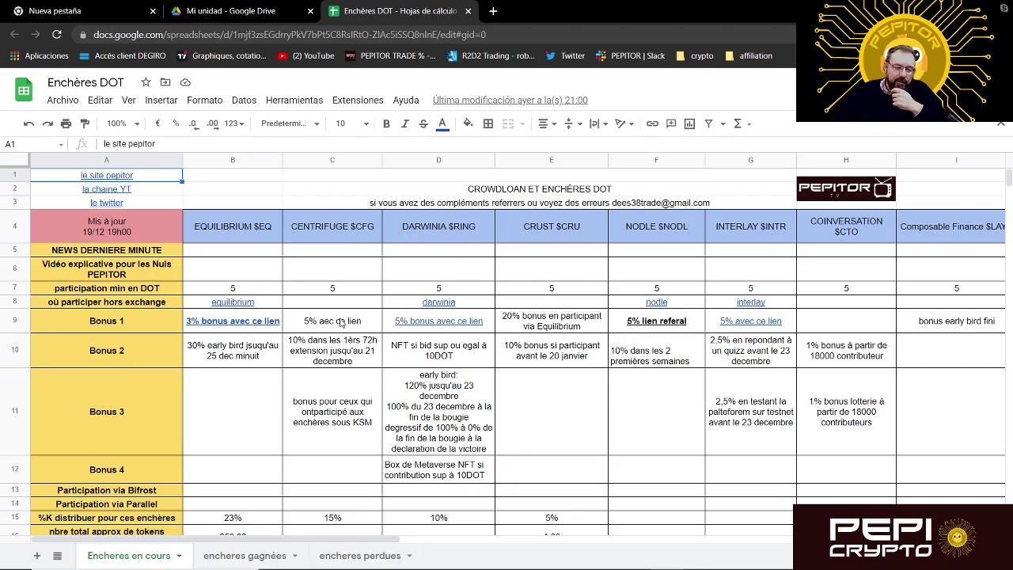
Check the Centrifuge Bonus 1 referral link in cell C9, then start a new browser tab
{"action": "left_click", "coordinate": [343, 322]}
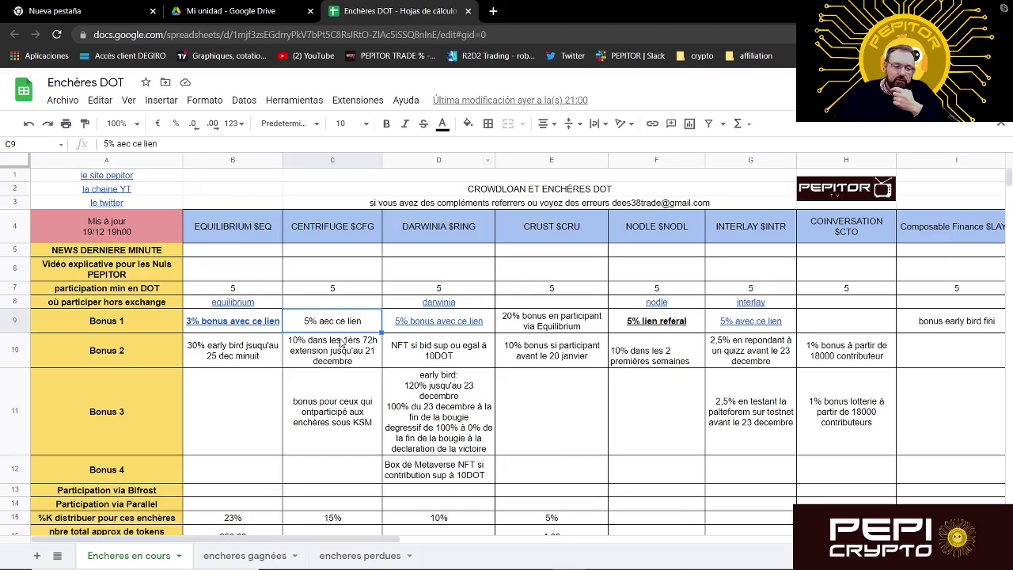
{"action": "left_click", "coordinate": [493, 12]}
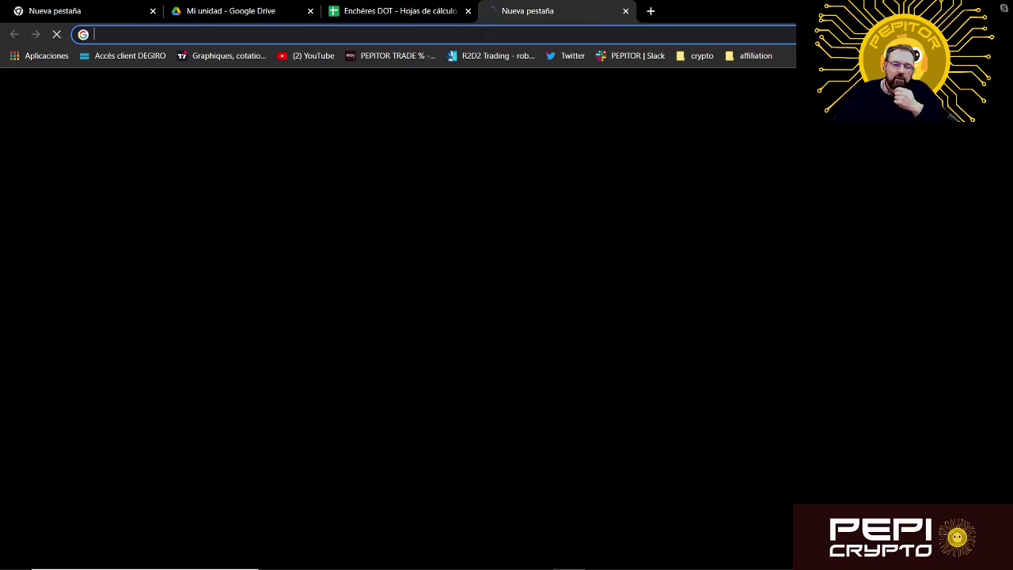
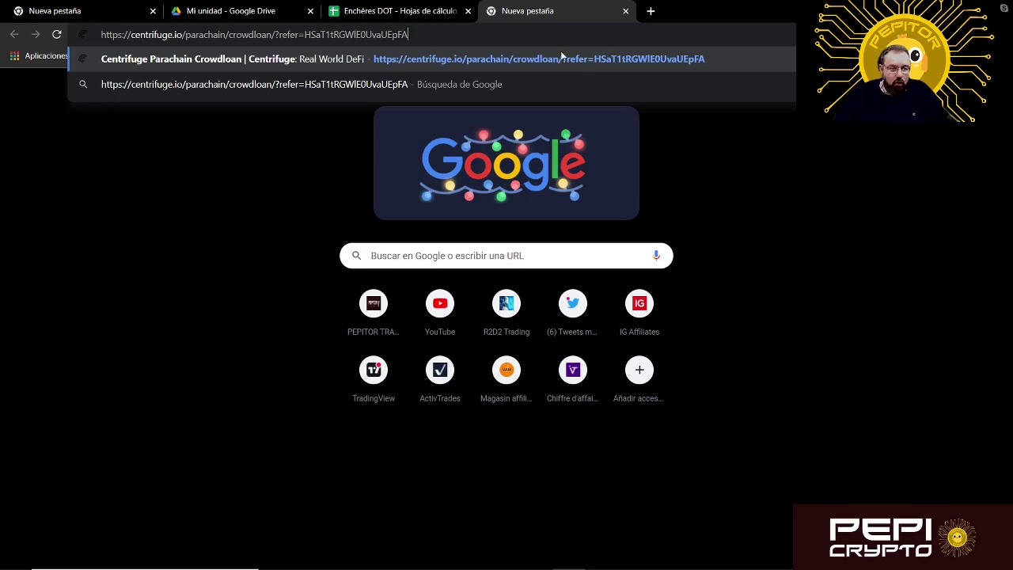
Load the Centrifuge crowdloan referral URL and connect the Polkadot account holding 13.3546299581 DOT
{"action": "key", "text": "Return"}
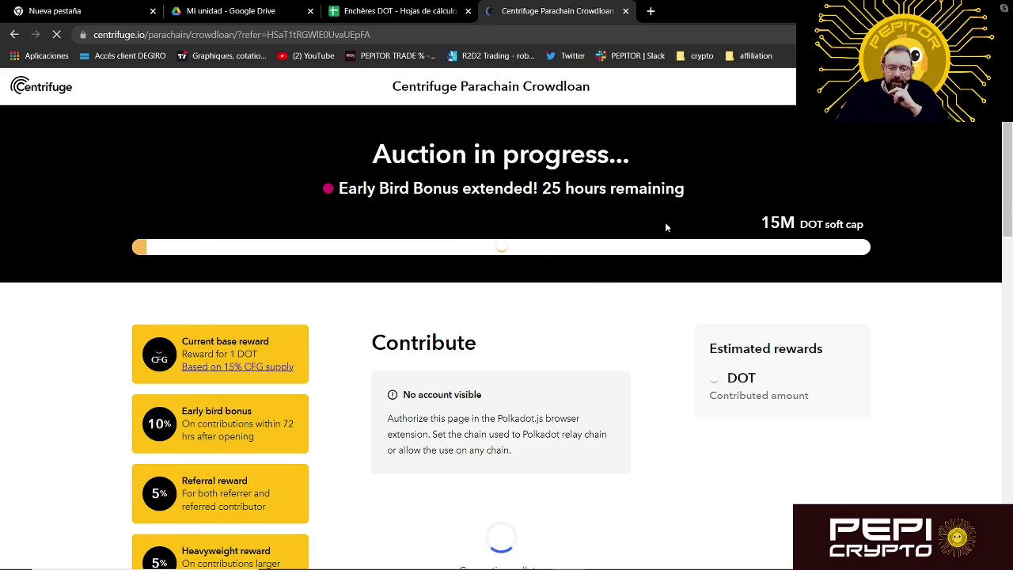
{"action": "scroll", "coordinate": [664, 222], "scroll_direction": "down", "scroll_amount": 1}
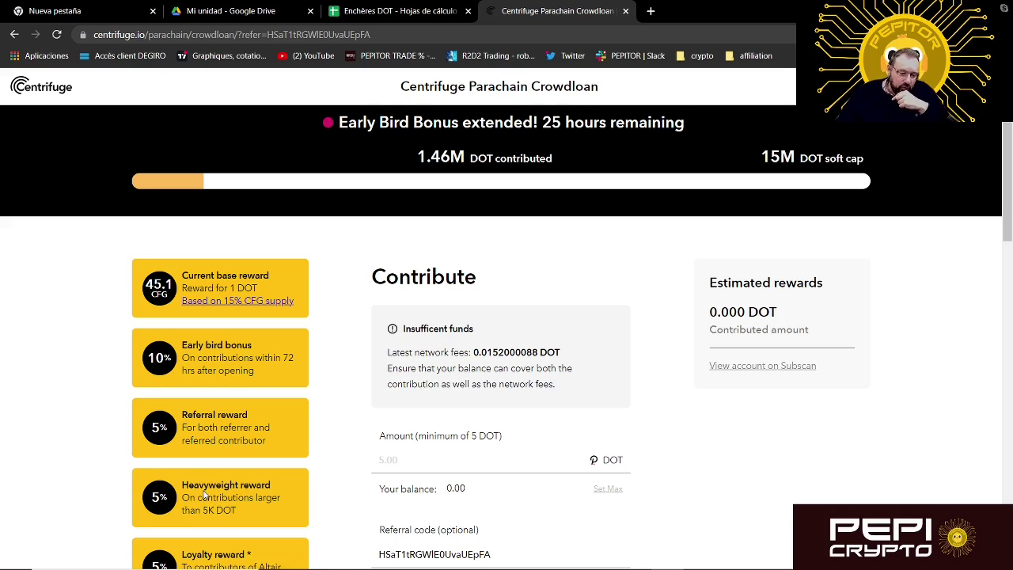
{"action": "scroll", "coordinate": [204, 495], "scroll_direction": "down", "scroll_amount": 1}
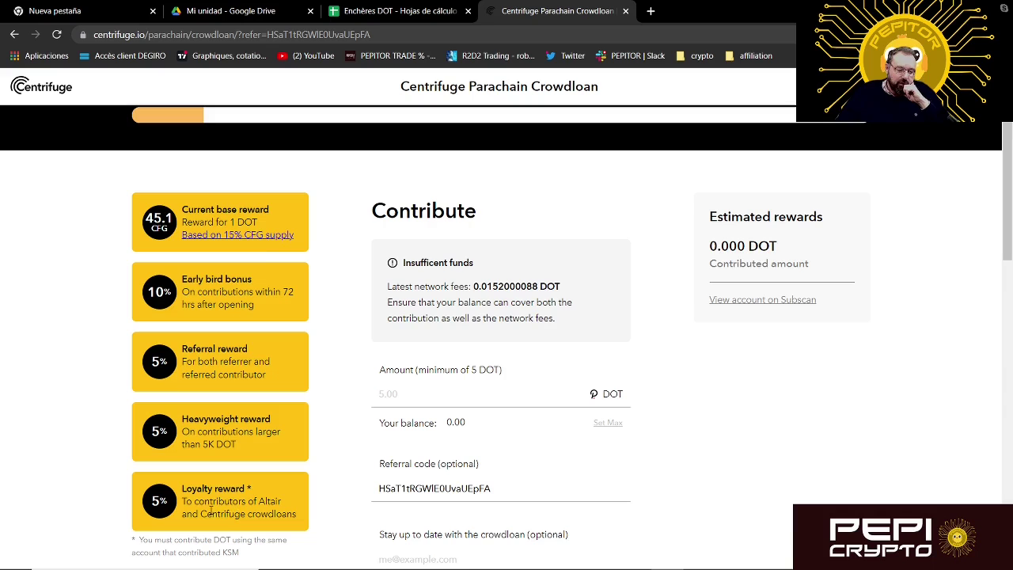
{"action": "scroll", "coordinate": [212, 509], "scroll_direction": "down", "scroll_amount": 1}
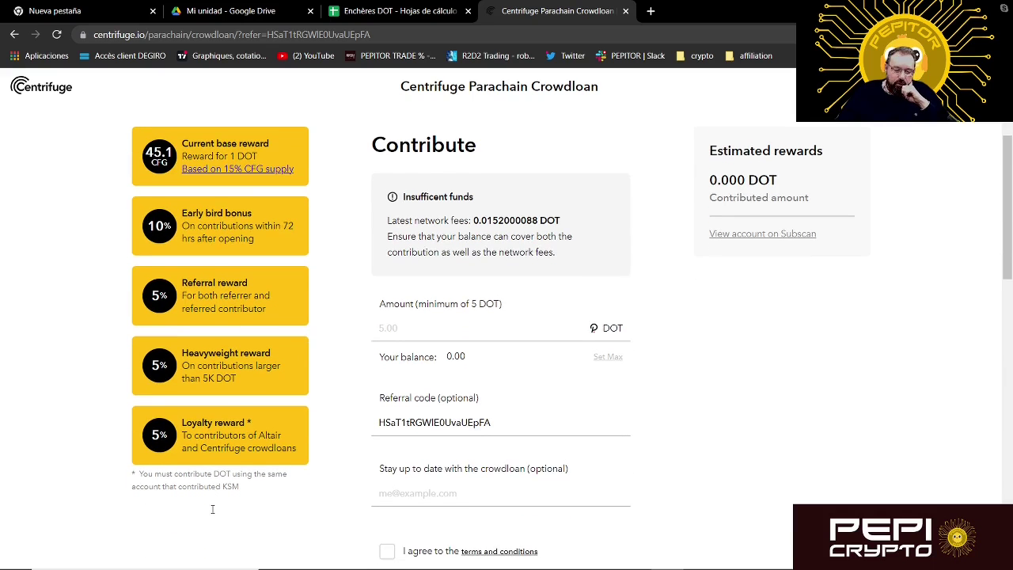
{"action": "scroll", "coordinate": [212, 509], "scroll_direction": "up", "scroll_amount": 1}
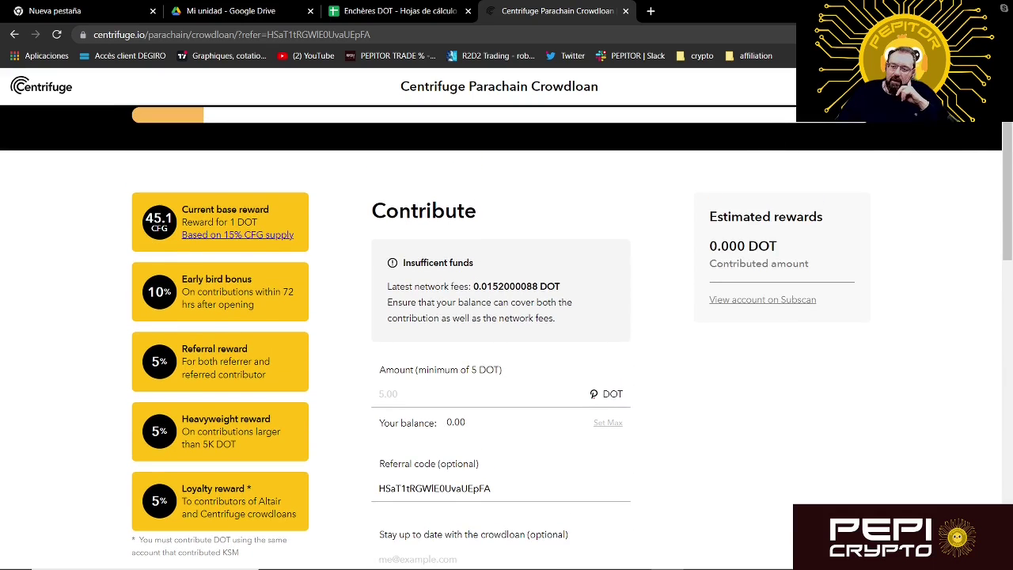
{"action": "left_click", "coordinate": [871, 150]}
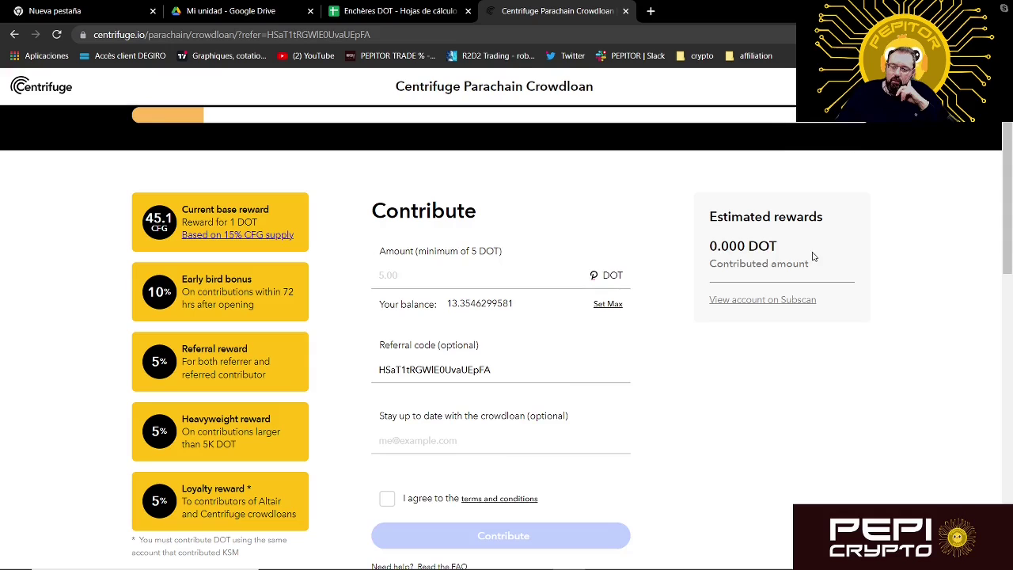
Enter a 5 DOT contribution and a contact e-mail address, accept the terms, and submit
{"action": "left_click", "coordinate": [431, 276]}
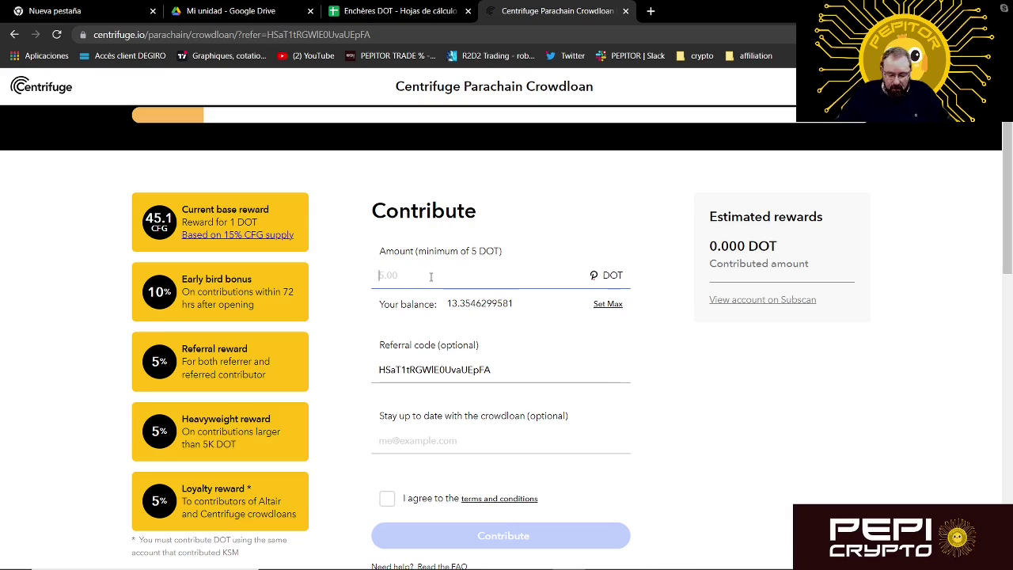
{"action": "type", "text": "5"}
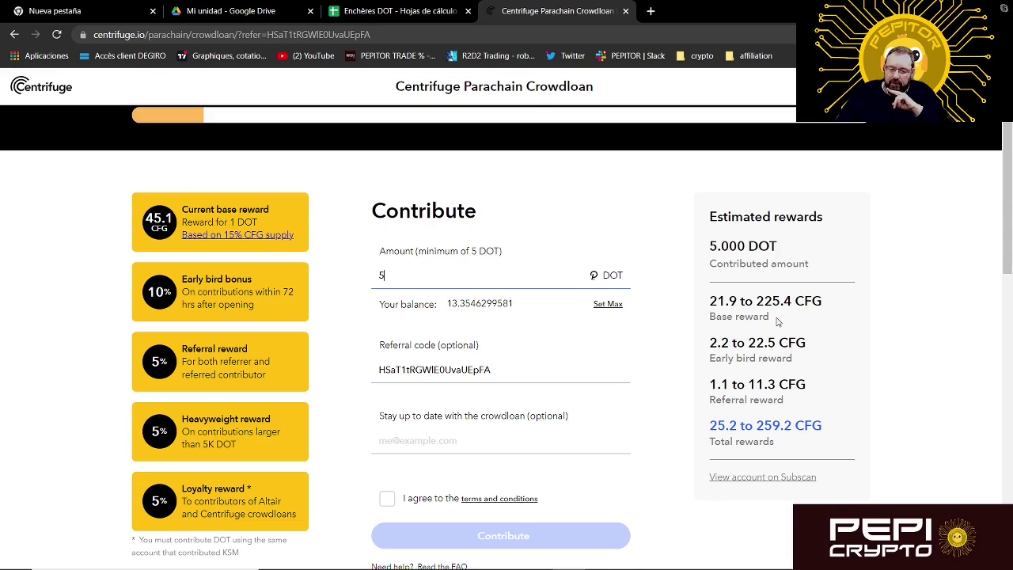
{"action": "scroll", "coordinate": [828, 335], "scroll_direction": "down", "scroll_amount": 1}
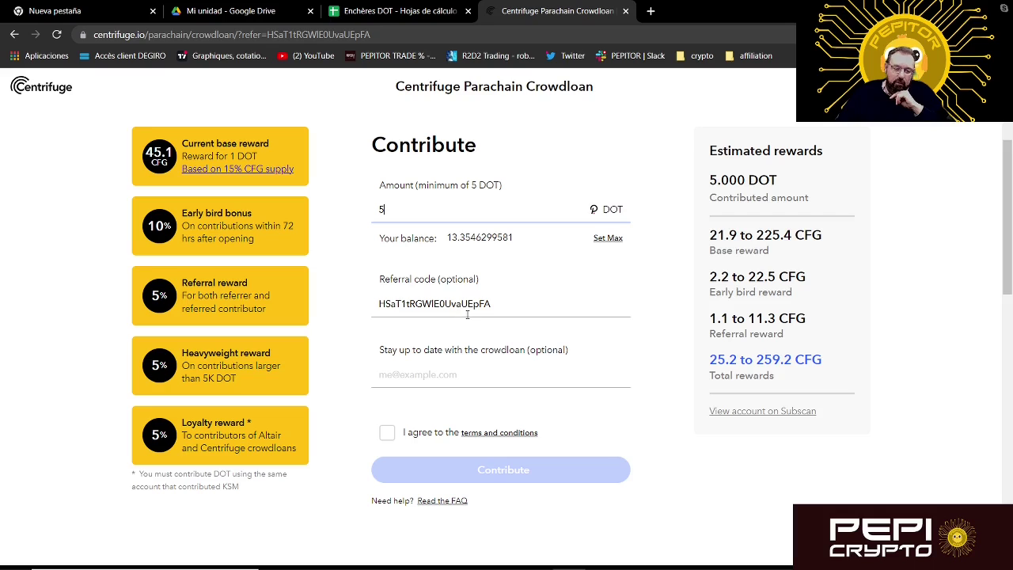
{"action": "left_click", "coordinate": [426, 377]}
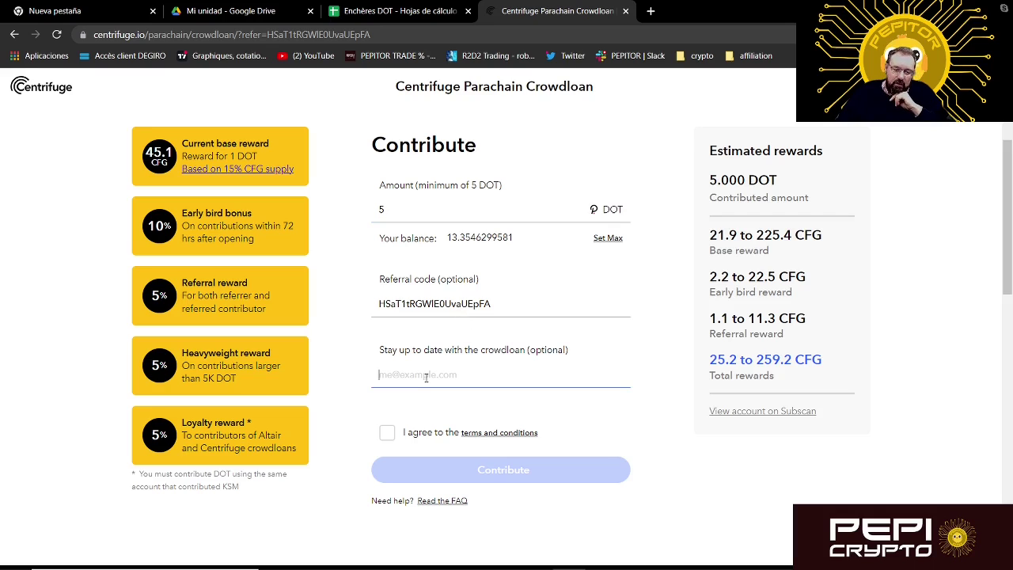
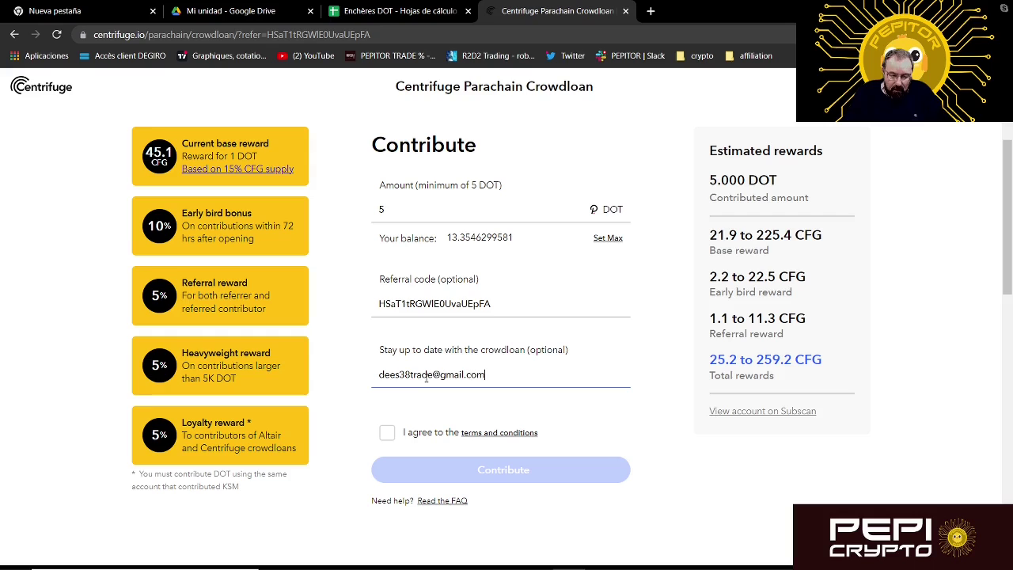
{"action": "left_click", "coordinate": [387, 434]}
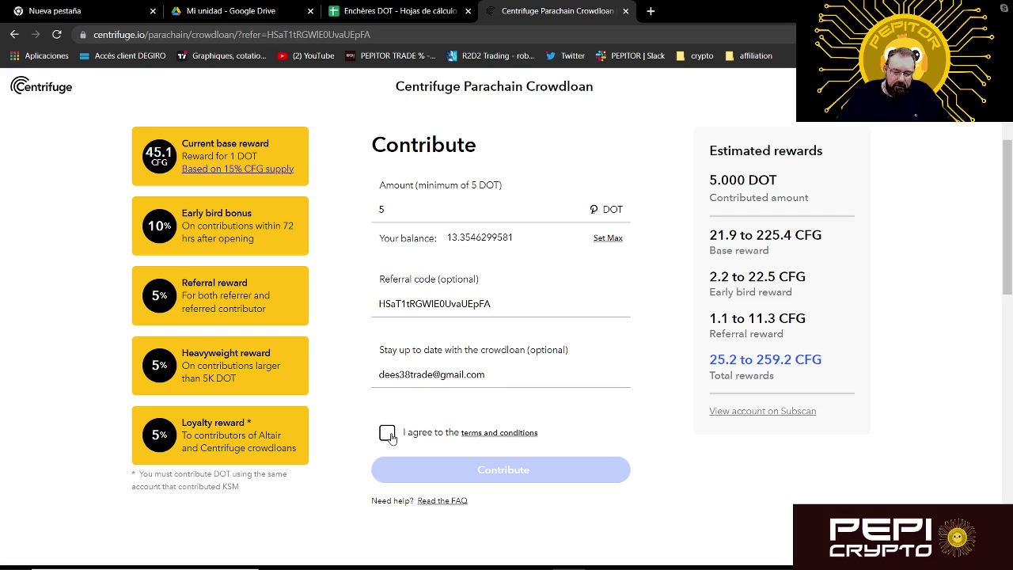
{"action": "left_click", "coordinate": [532, 475]}
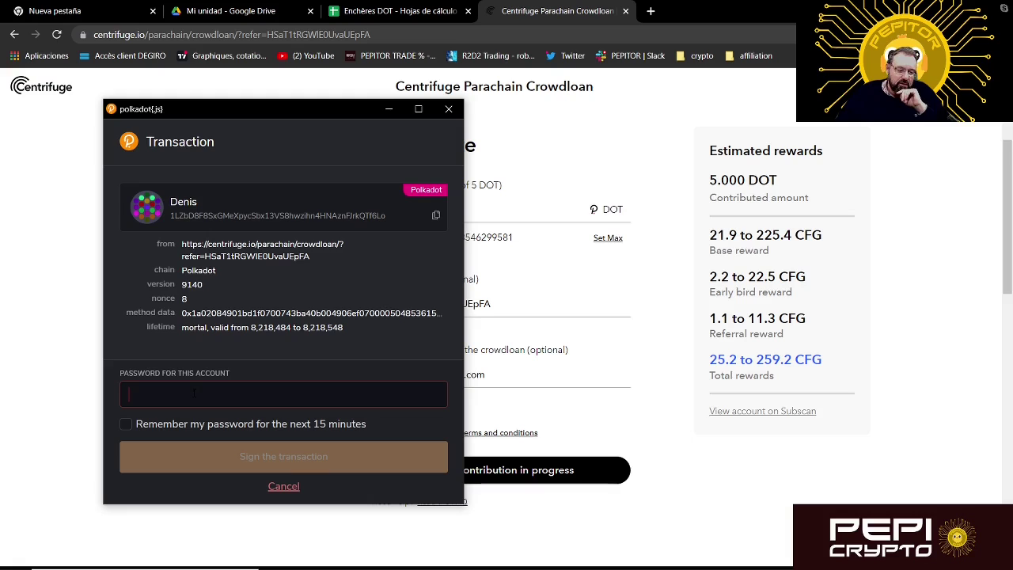
Enter the account password and sign the 5 DOT contribution transaction
{"action": "type", "text": "*"}
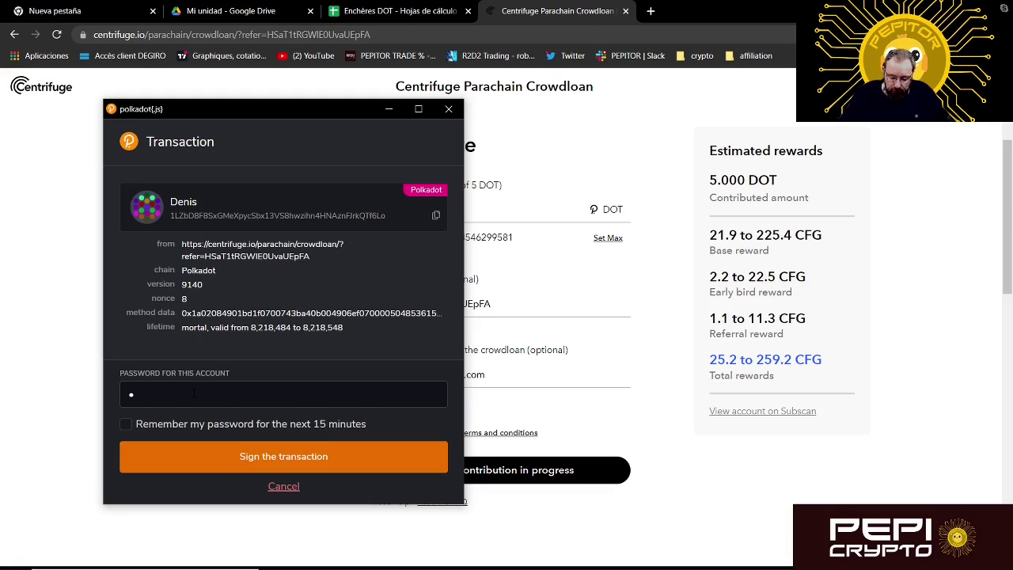
{"action": "type", "text": "*******"}
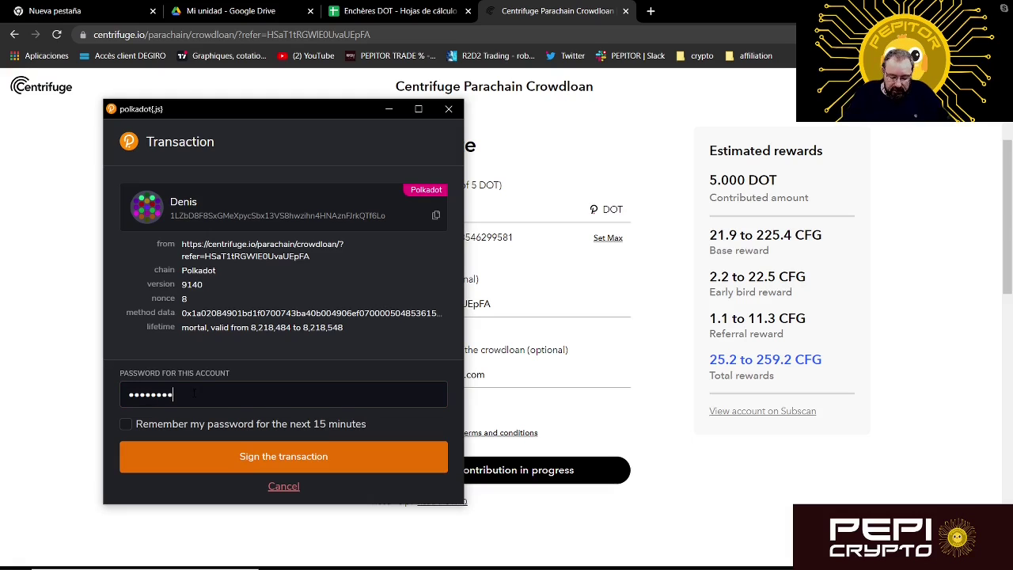
{"action": "type", "text": "***"}
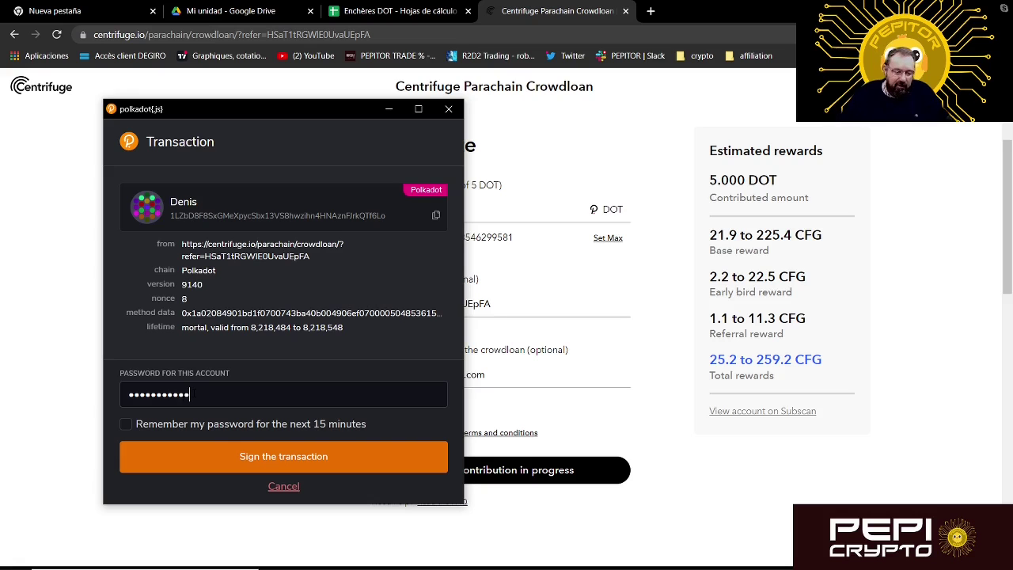
{"action": "left_click", "coordinate": [235, 452]}
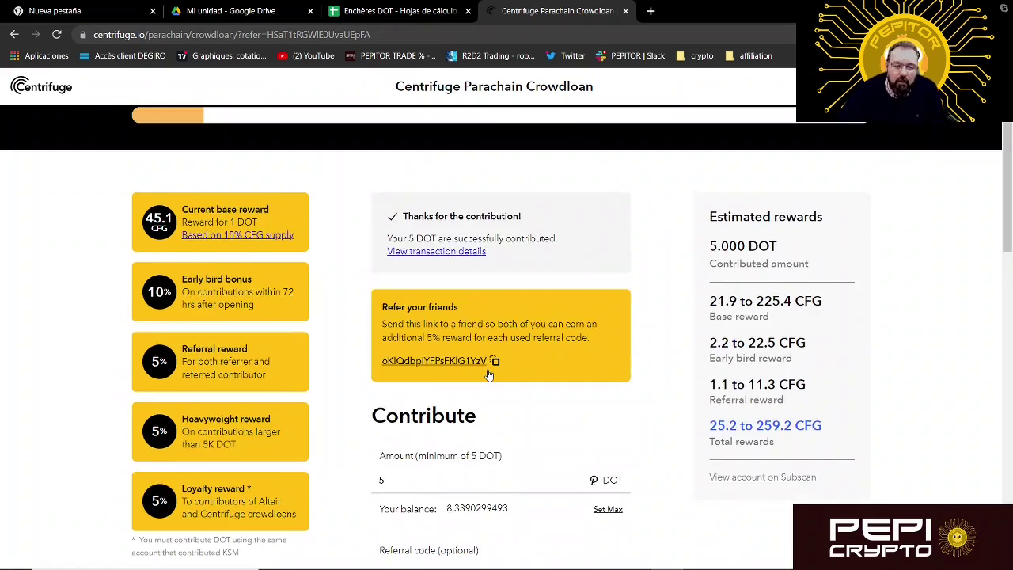
Review the 'Thanks for the contribution!' box and referral code, then return to the Enchères DOT sheet
{"action": "scroll", "coordinate": [489, 374], "scroll_direction": "up", "scroll_amount": 2}
{"action": "scroll", "coordinate": [507, 335], "scroll_direction": "down", "scroll_amount": 2}
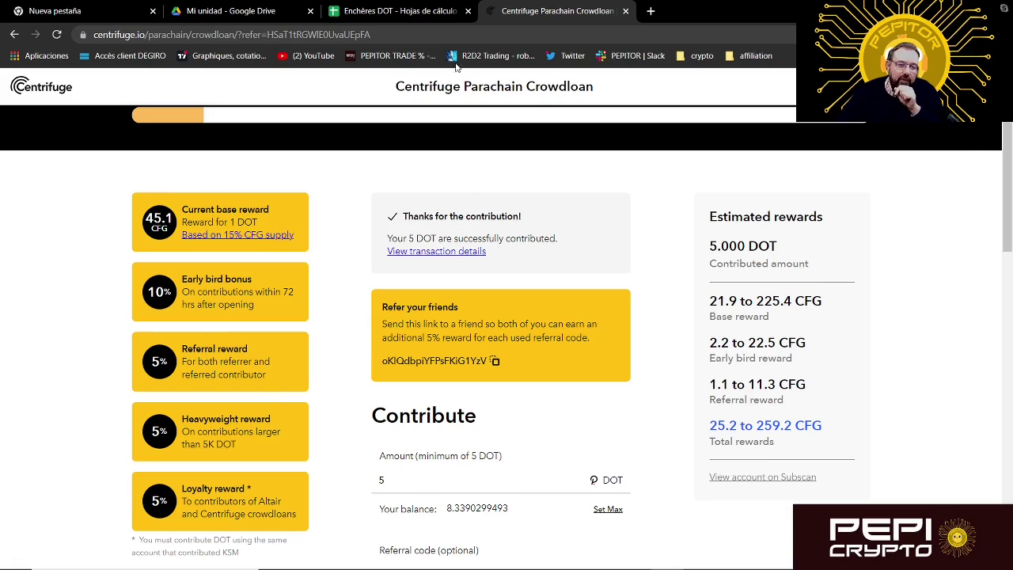
{"action": "left_click", "coordinate": [409, 15]}
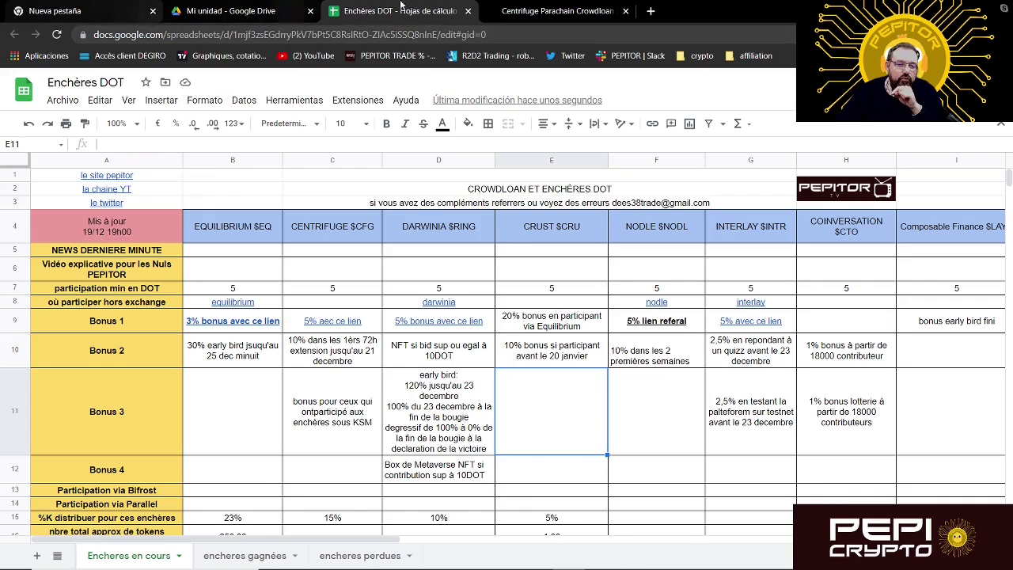
Switch back to the Centrifuge Parachain Crowdloan tab
{"action": "left_click", "coordinate": [515, 11]}
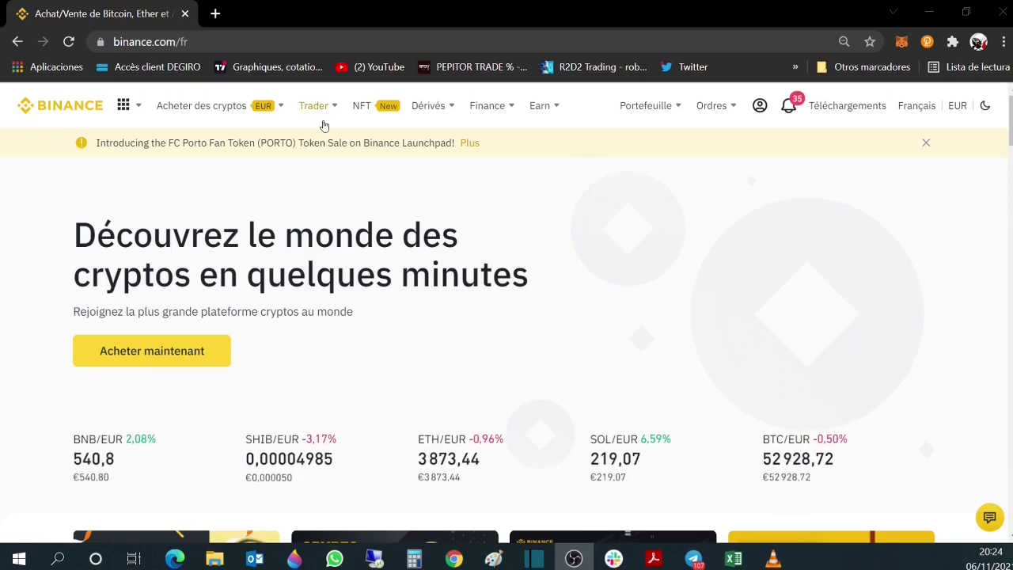
From Portefeuille > Vue d'ensemble > Compte principal, start withdrawing the 32.93883 DOT balance
{"action": "mouse_move", "coordinate": [325, 108]}
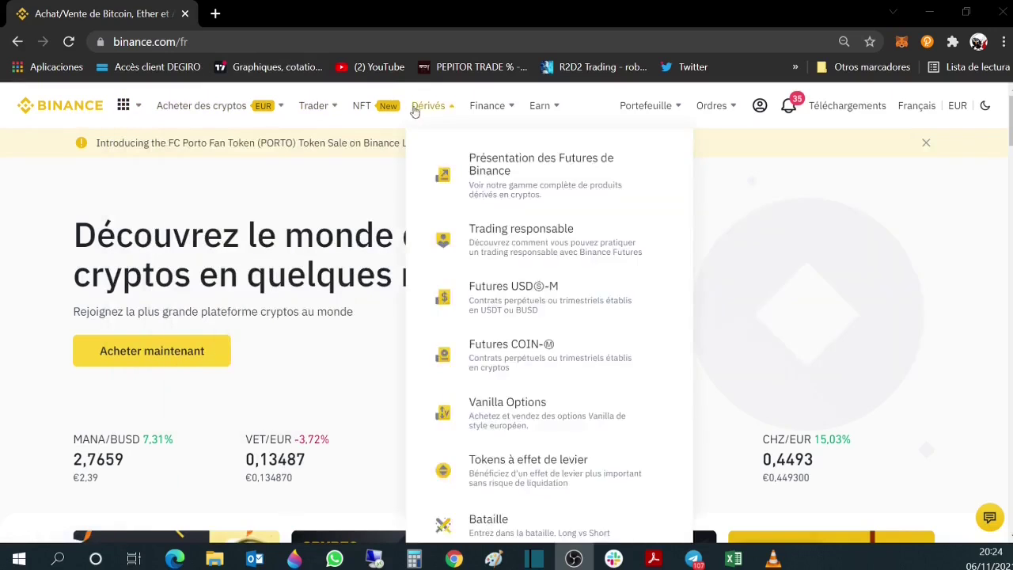
{"action": "left_click", "coordinate": [663, 107]}
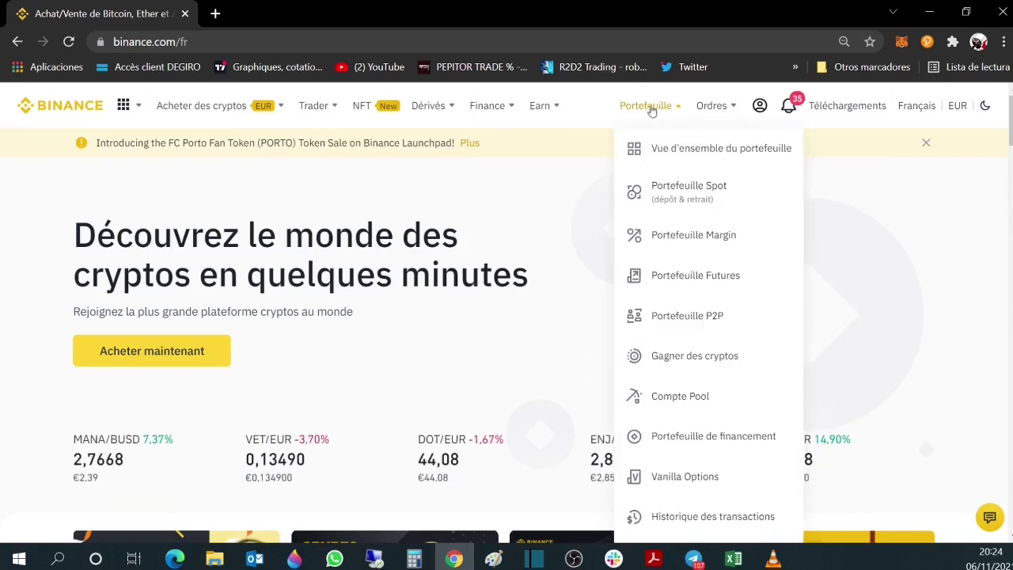
{"action": "left_click", "coordinate": [677, 158]}
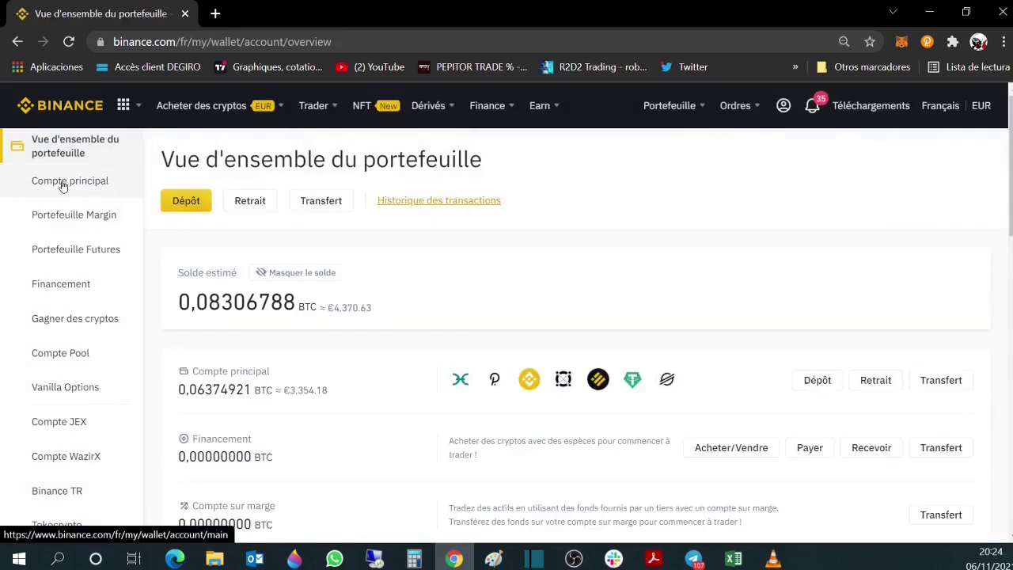
{"action": "left_click", "coordinate": [63, 184]}
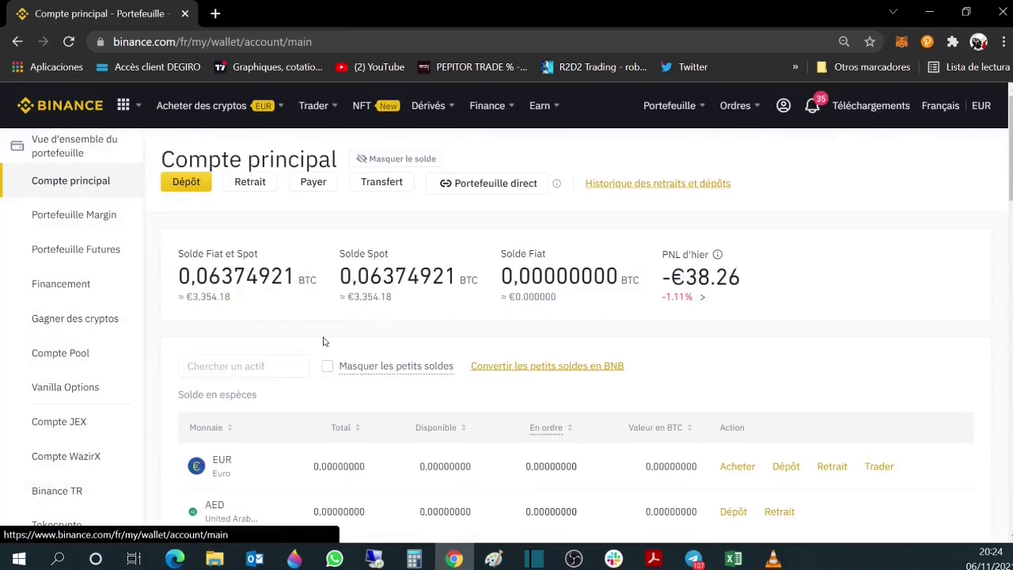
{"action": "scroll", "coordinate": [327, 342], "scroll_direction": "down", "scroll_amount": 4}
{"action": "scroll", "coordinate": [327, 342], "scroll_direction": "up", "scroll_amount": 1}
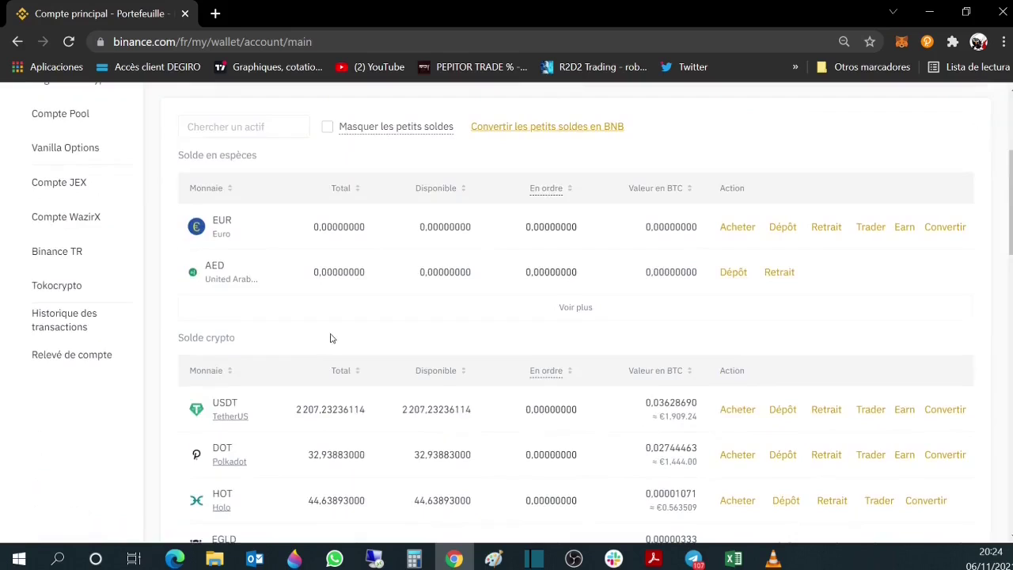
{"action": "scroll", "coordinate": [331, 336], "scroll_direction": "down", "scroll_amount": 1}
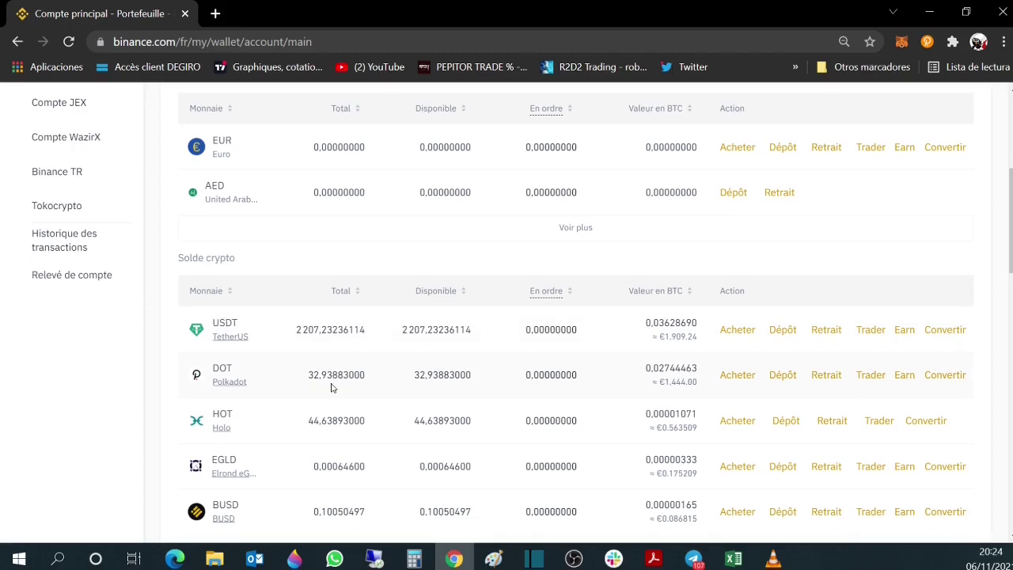
{"action": "left_click", "coordinate": [824, 375]}
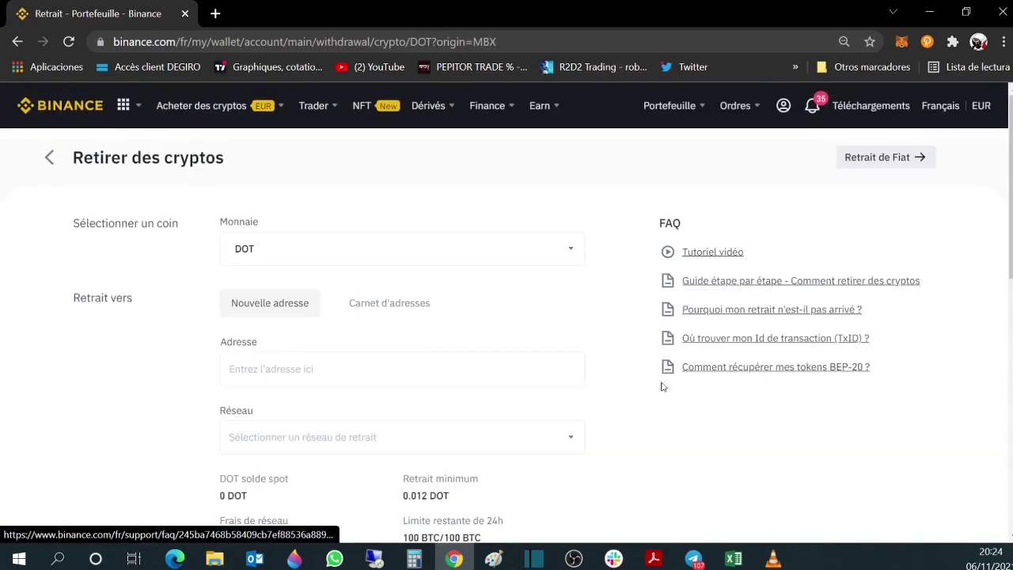
Keep the Polkadot account on Polkadot Relay Chain, copy its address, and select Binance's Adresse field
{"action": "scroll", "coordinate": [488, 354], "scroll_direction": "down", "scroll_amount": 1}
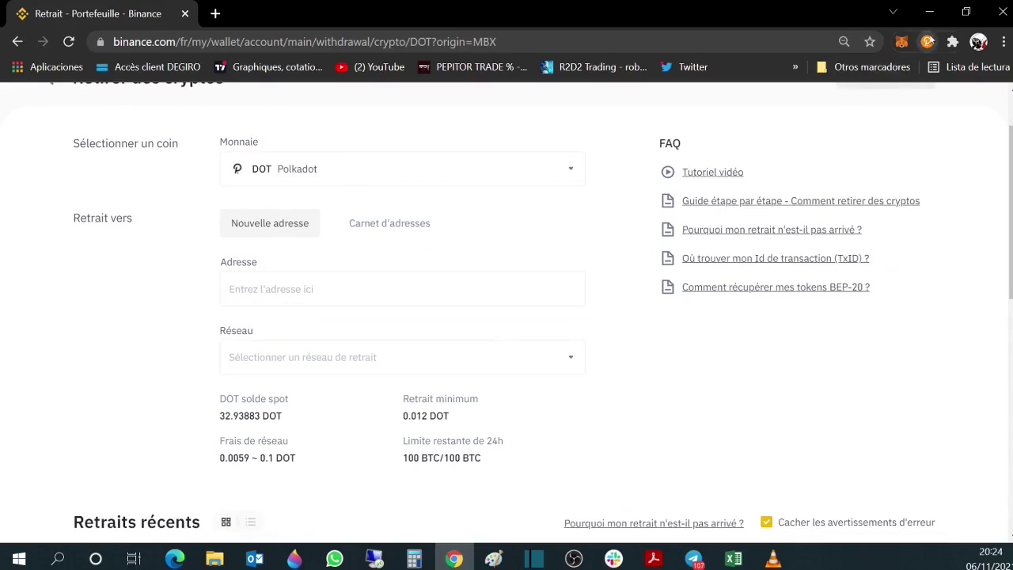
{"action": "left_click", "coordinate": [927, 41]}
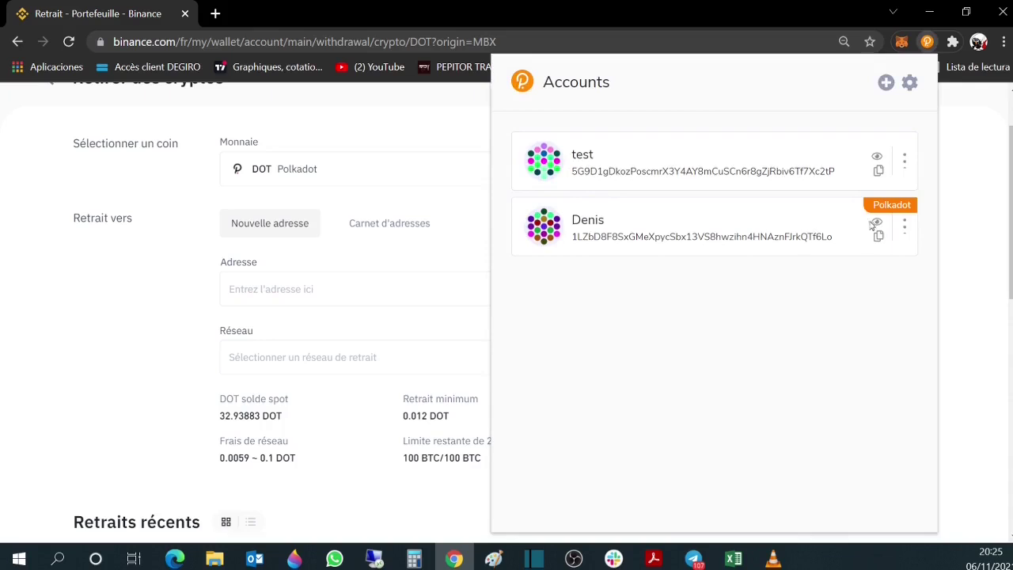
{"action": "left_click", "coordinate": [905, 227]}
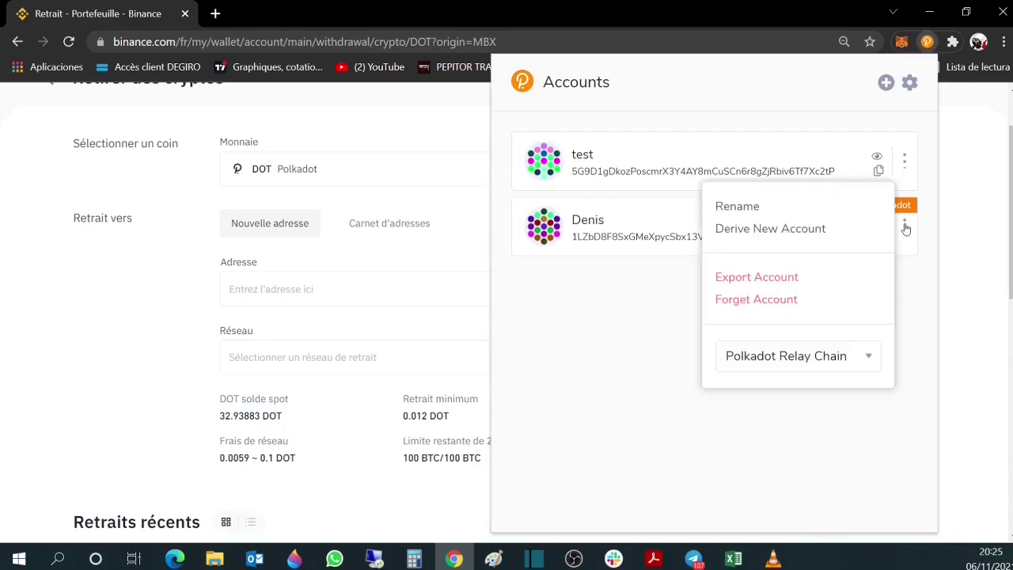
{"action": "left_click", "coordinate": [875, 362]}
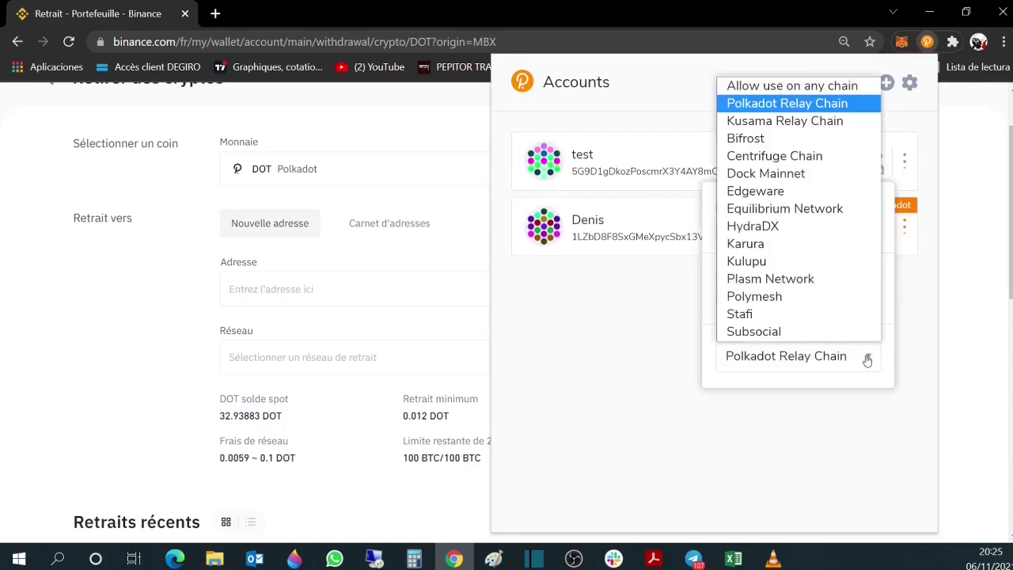
{"action": "left_click", "coordinate": [782, 106]}
{"action": "left_click", "coordinate": [673, 321]}
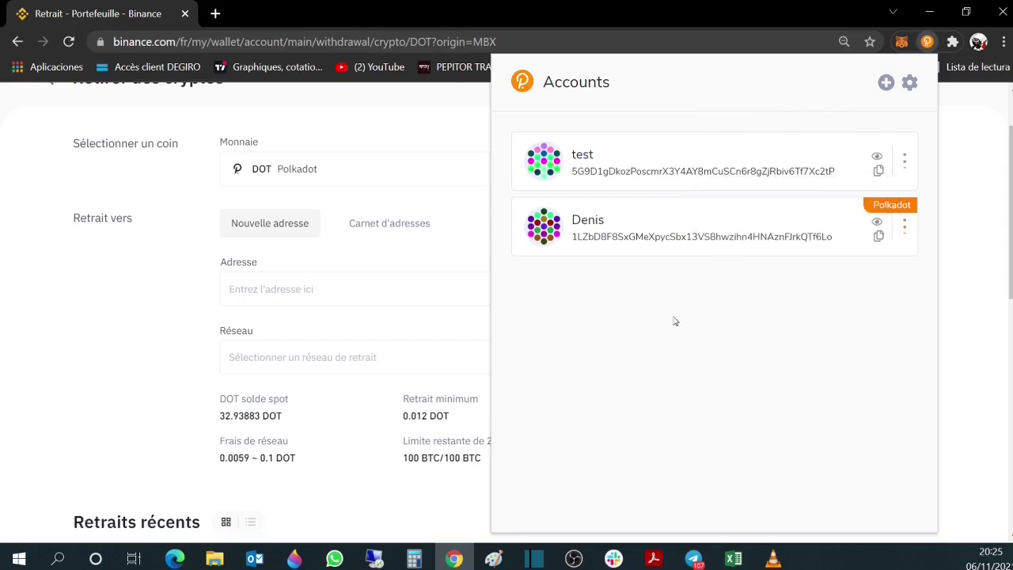
{"action": "left_click", "coordinate": [878, 237]}
{"action": "left_click", "coordinate": [306, 288]}
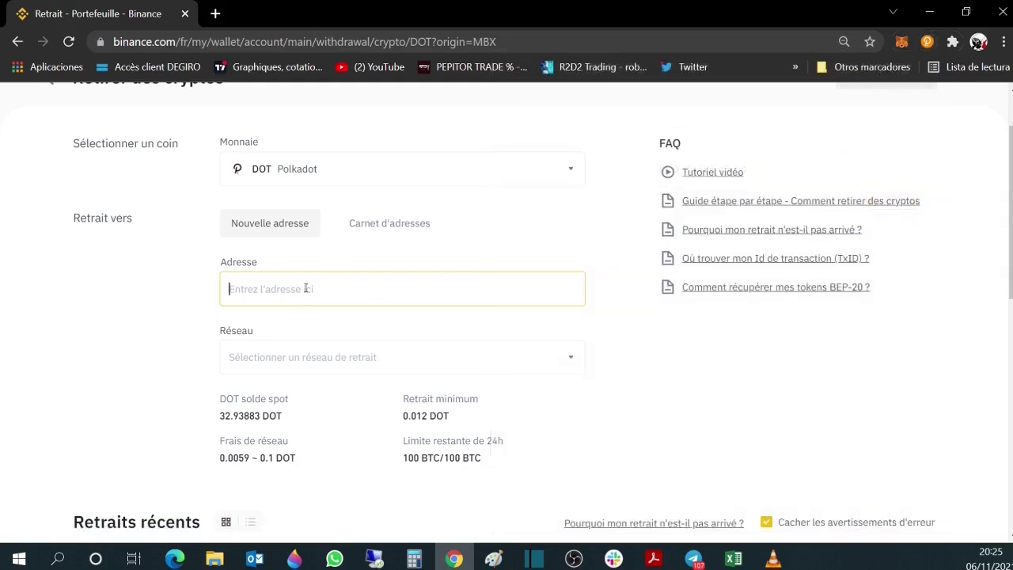
Paste the Polkadot address, set the amount to MAX (32.93883 DOT), and submit for confirmation
{"action": "key", "text": "ctrl+v"}
{"action": "left_click", "coordinate": [616, 345]}
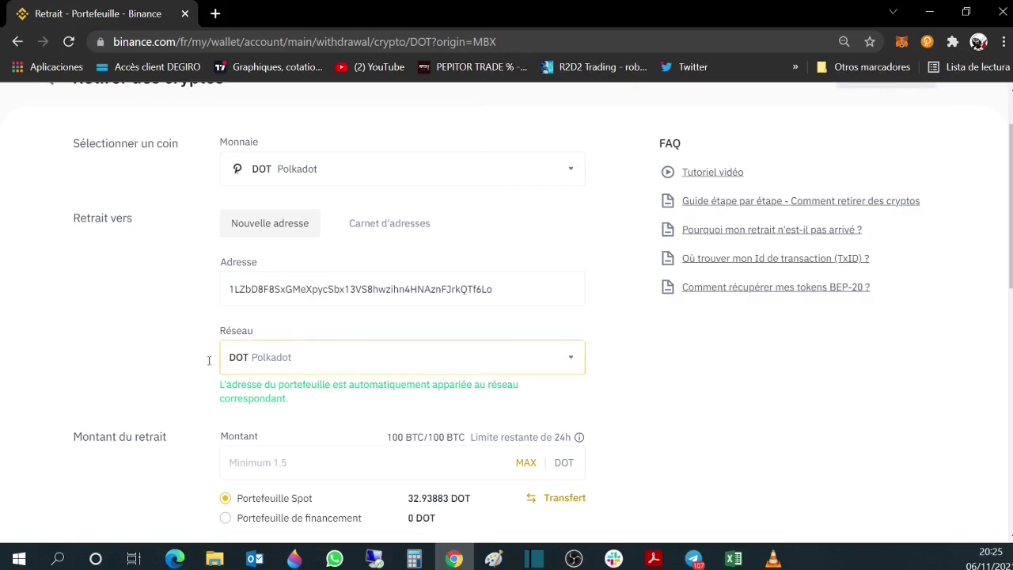
{"action": "scroll", "coordinate": [83, 347], "scroll_direction": "down", "scroll_amount": 1}
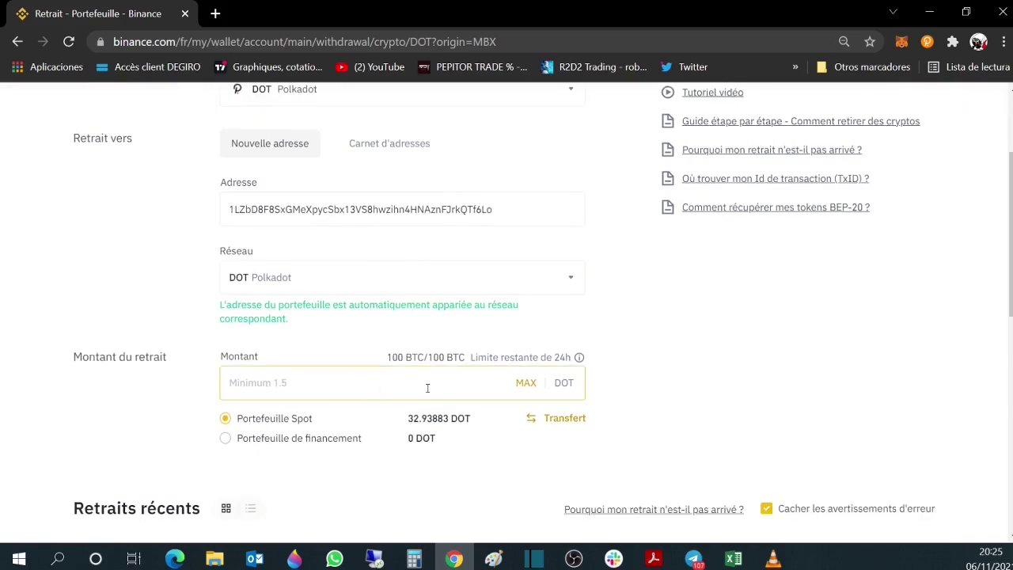
{"action": "left_click", "coordinate": [525, 384]}
{"action": "scroll", "coordinate": [580, 434], "scroll_direction": "down", "scroll_amount": 1}
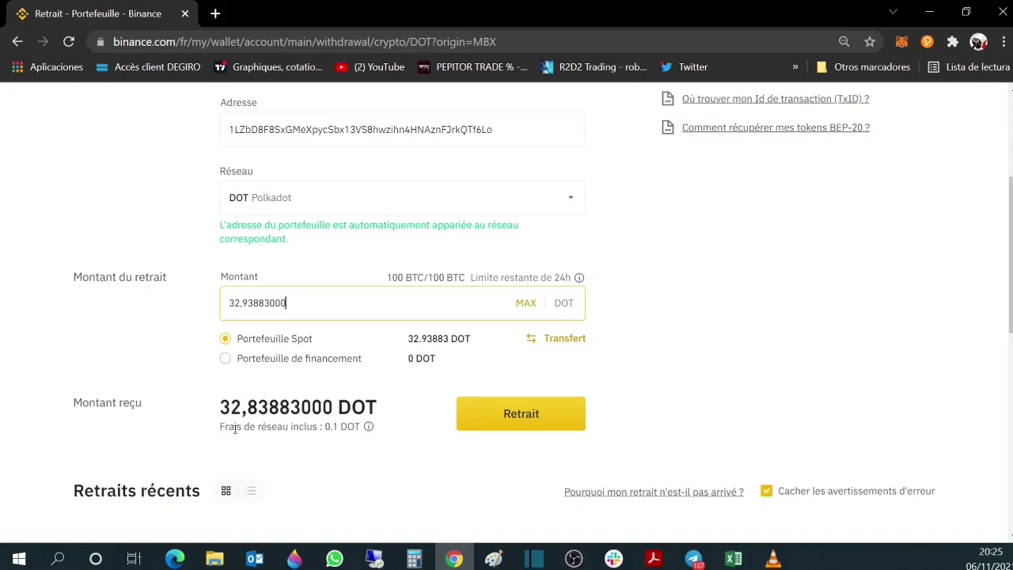
{"action": "left_click", "coordinate": [527, 415]}
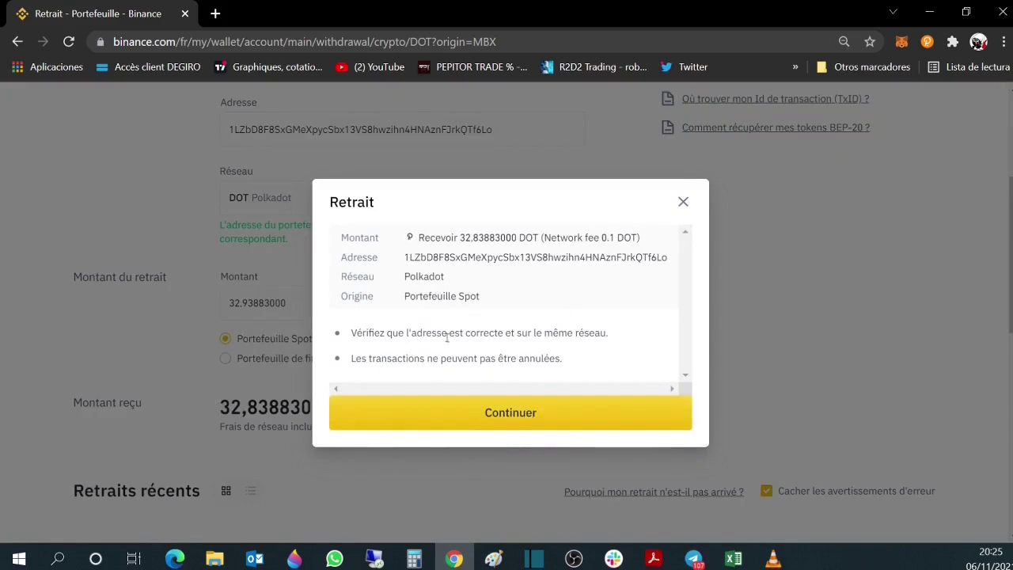
Confirm the withdrawal details, enter the authenticator code, send the request, and close the confirmation
{"action": "left_click", "coordinate": [507, 414]}
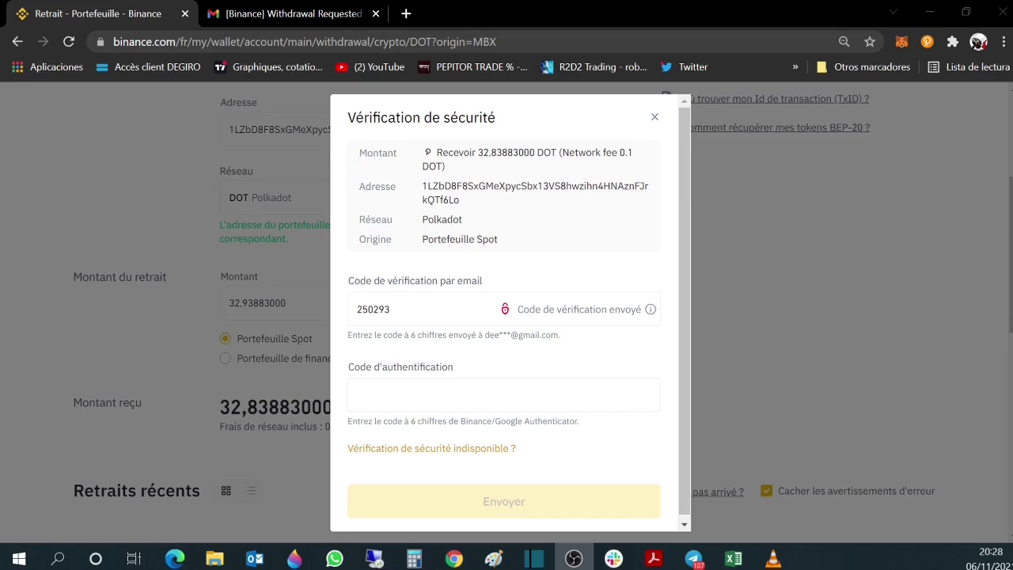
{"action": "left_click", "coordinate": [470, 395]}
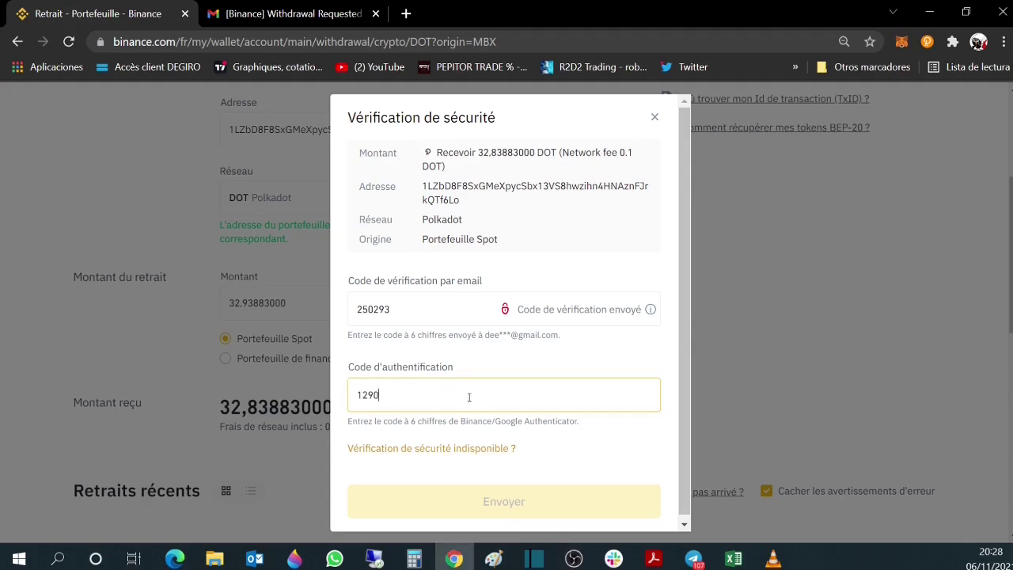
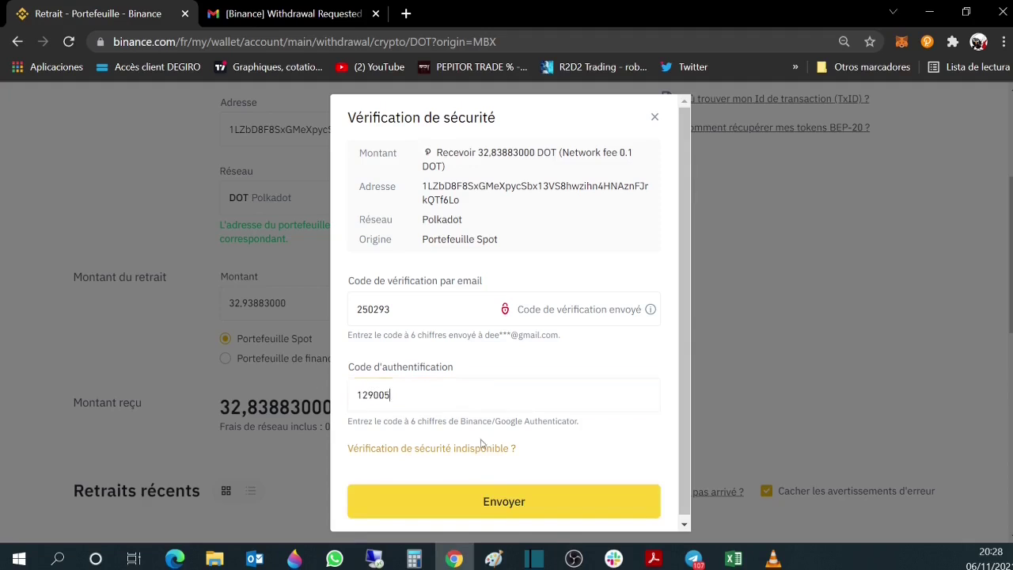
{"action": "left_click", "coordinate": [505, 497]}
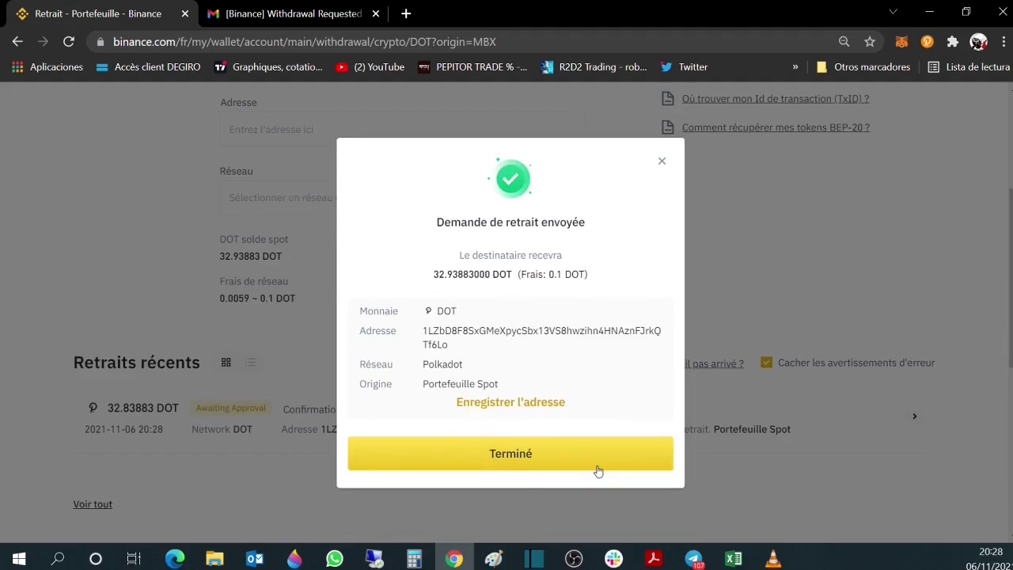
{"action": "left_click", "coordinate": [598, 468]}
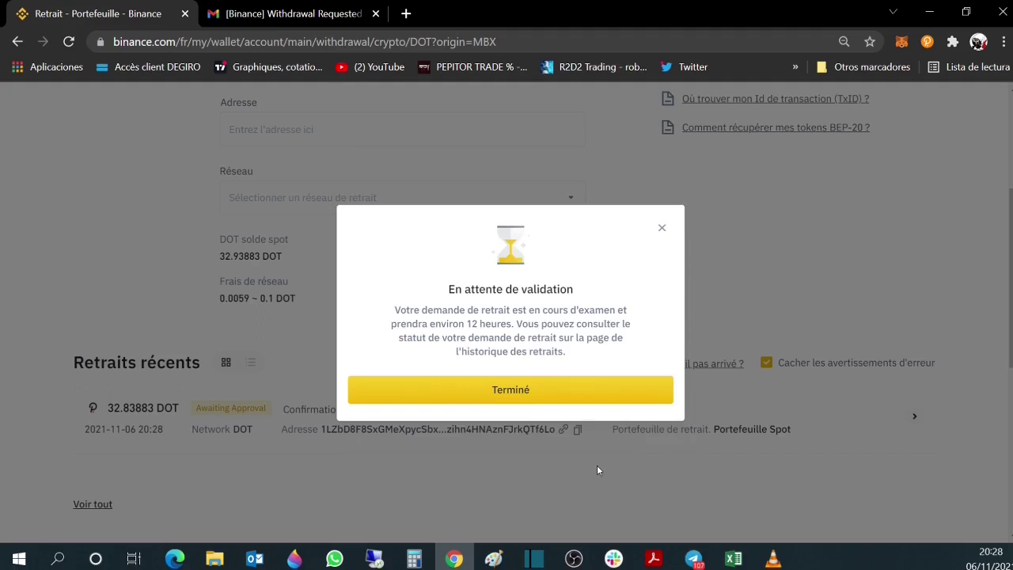
{"action": "key", "text": "ctrl+t"}
Search for polkadot.js and open the hosted Polkadot-JS Apps wallet from polkadot.js.org
{"action": "left_click", "coordinate": [418, 41]}
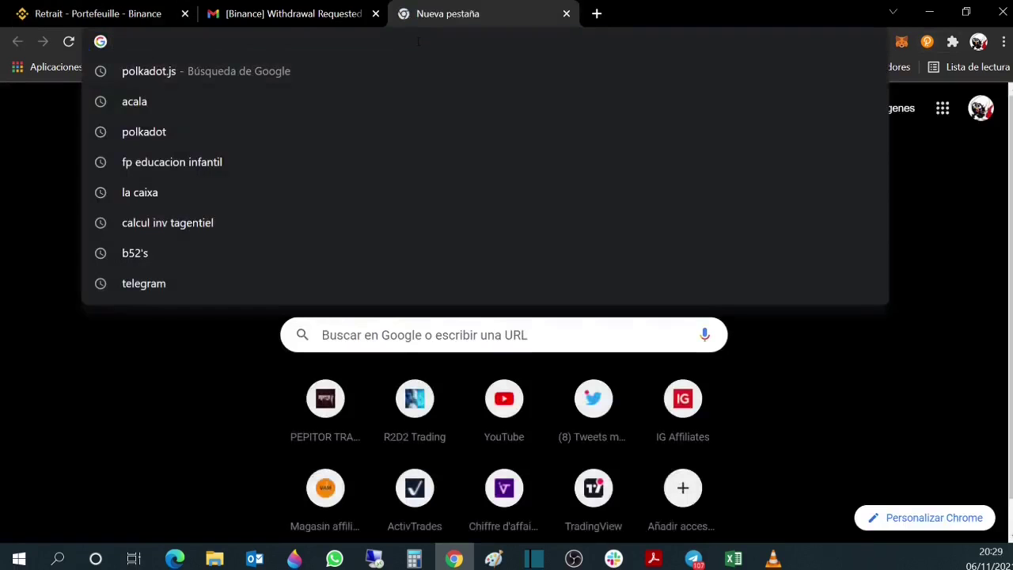
{"action": "left_click", "coordinate": [340, 63]}
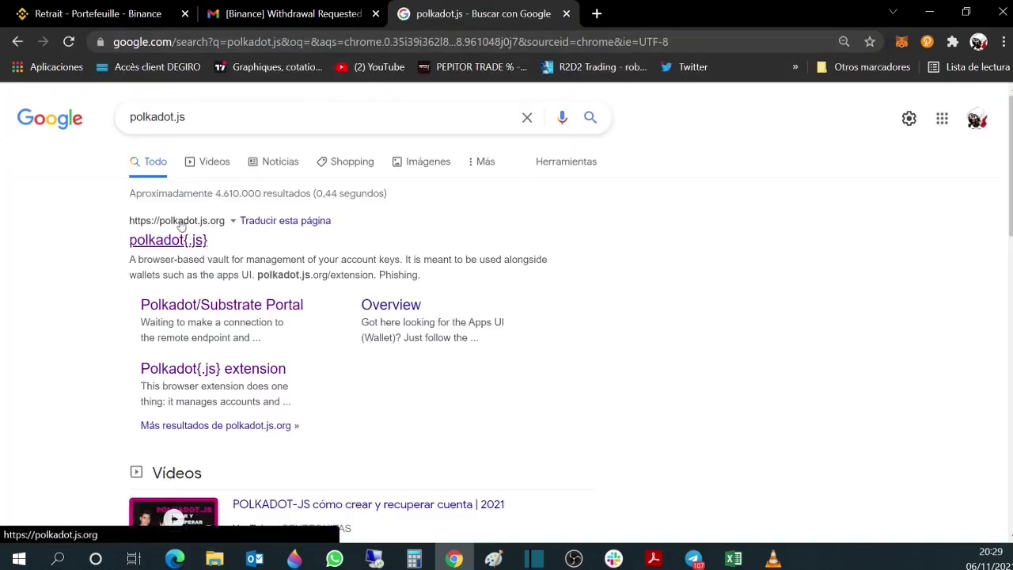
{"action": "left_click", "coordinate": [180, 245]}
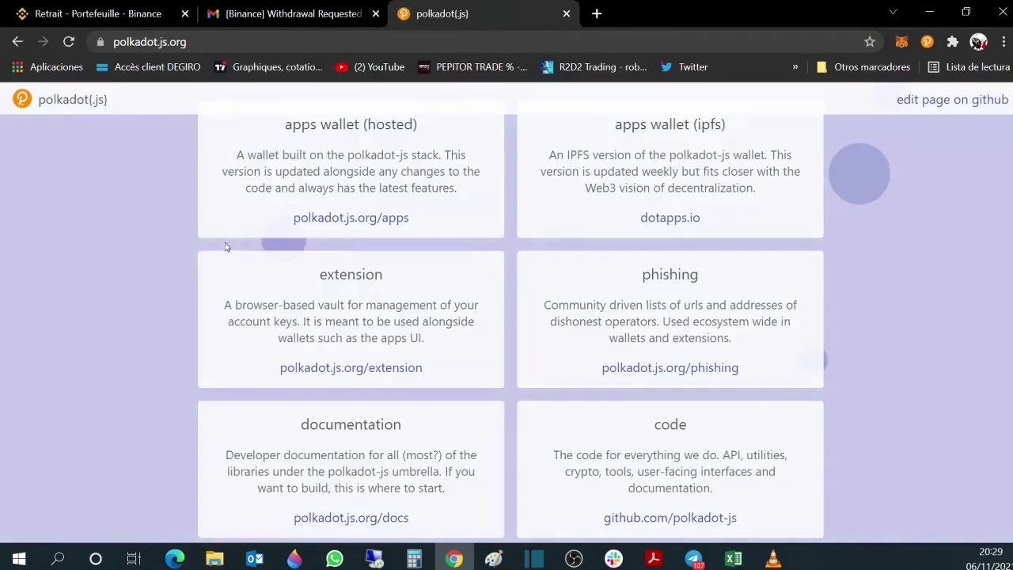
{"action": "left_click", "coordinate": [315, 219]}
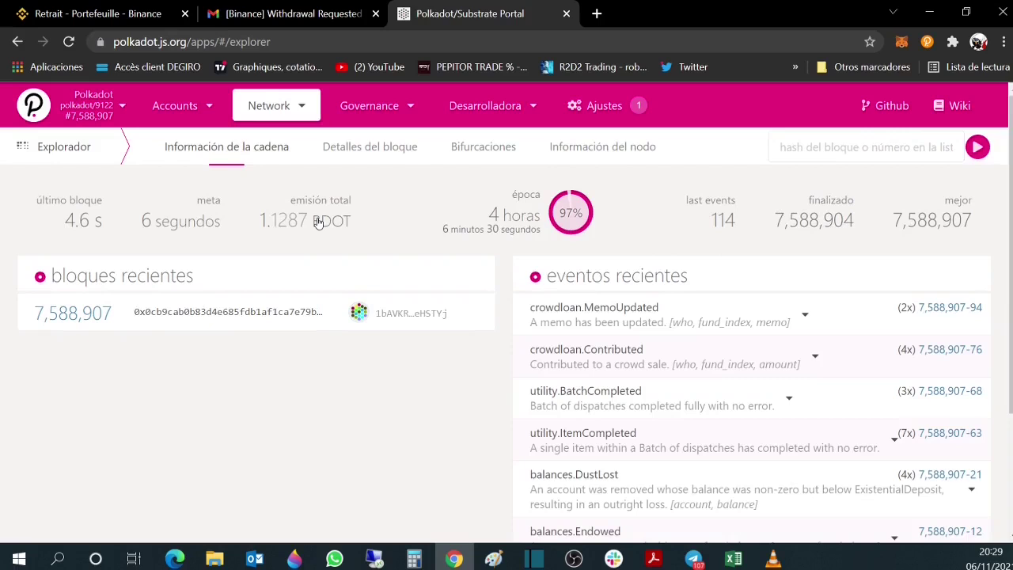
Go to Accounts > Cuentas and check the received 32.8388 DOT balance
{"action": "mouse_move", "coordinate": [190, 109]}
{"action": "left_click", "coordinate": [197, 136]}
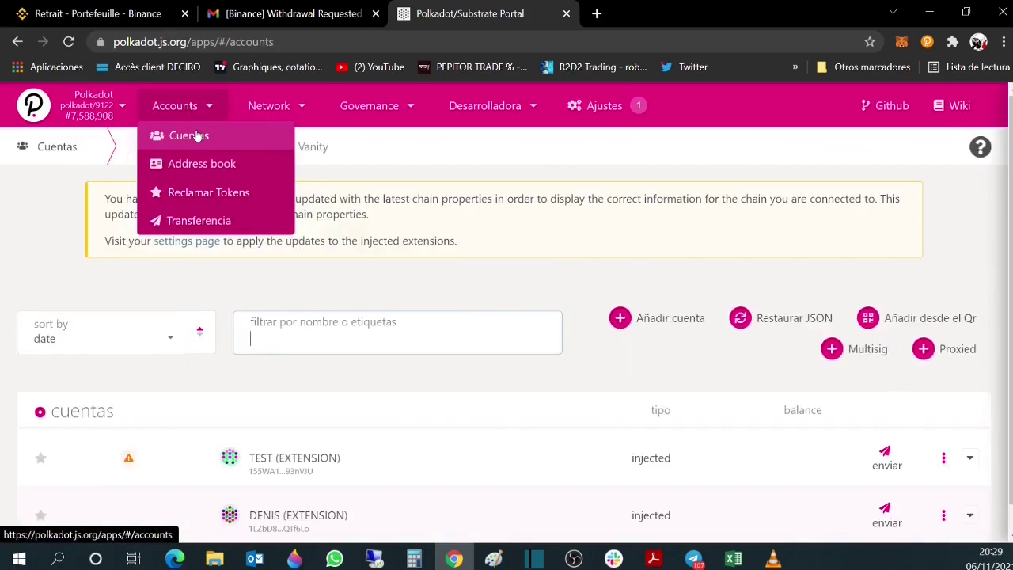
{"action": "scroll", "coordinate": [131, 207], "scroll_direction": "down", "scroll_amount": 1}
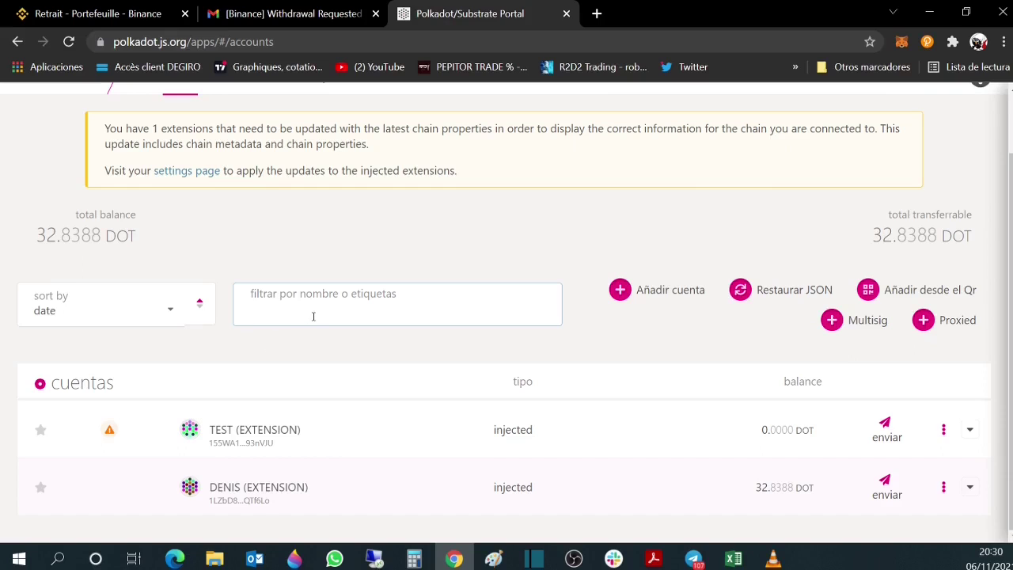
{"action": "scroll", "coordinate": [327, 279], "scroll_direction": "up", "scroll_amount": 1}
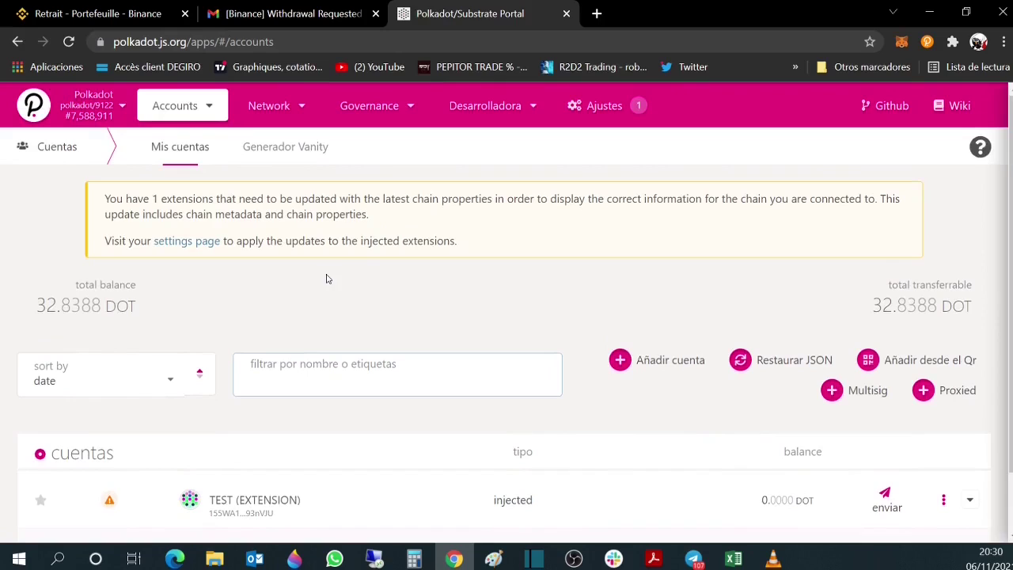